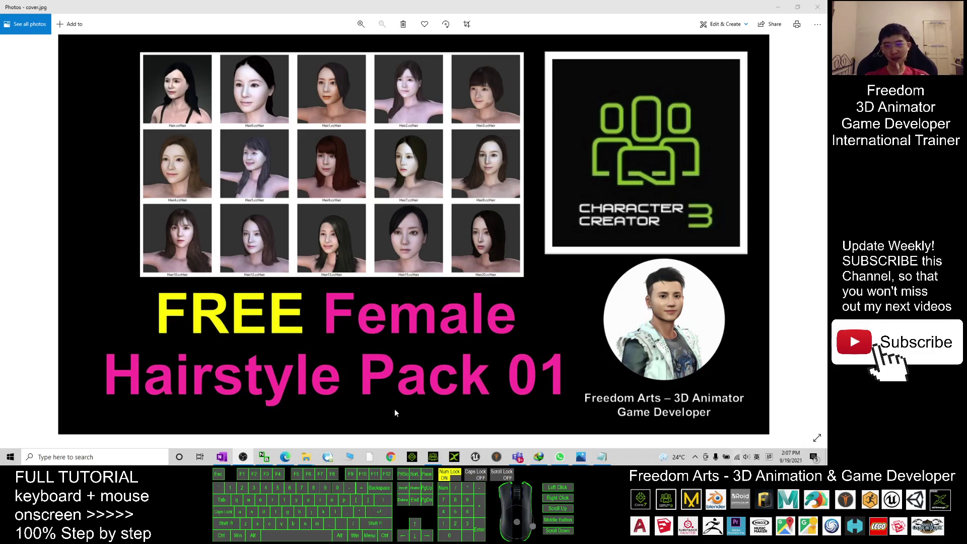
Step: Select the Google Drive link in notes.txt and go to the Freedom CC3 Female Hairstyle Pack-01 folder in Edge
left_click(607, 460)
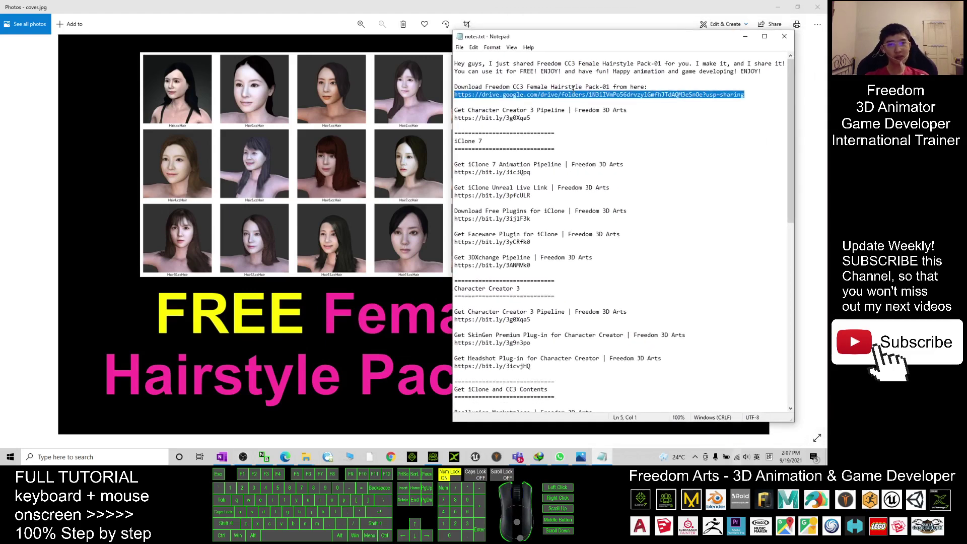
left_click(483, 86)
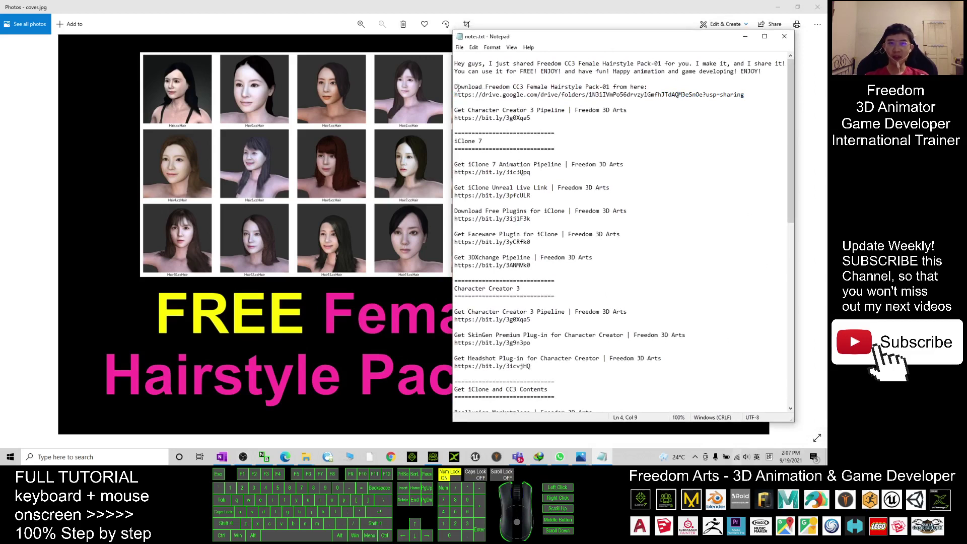
left_click(456, 80)
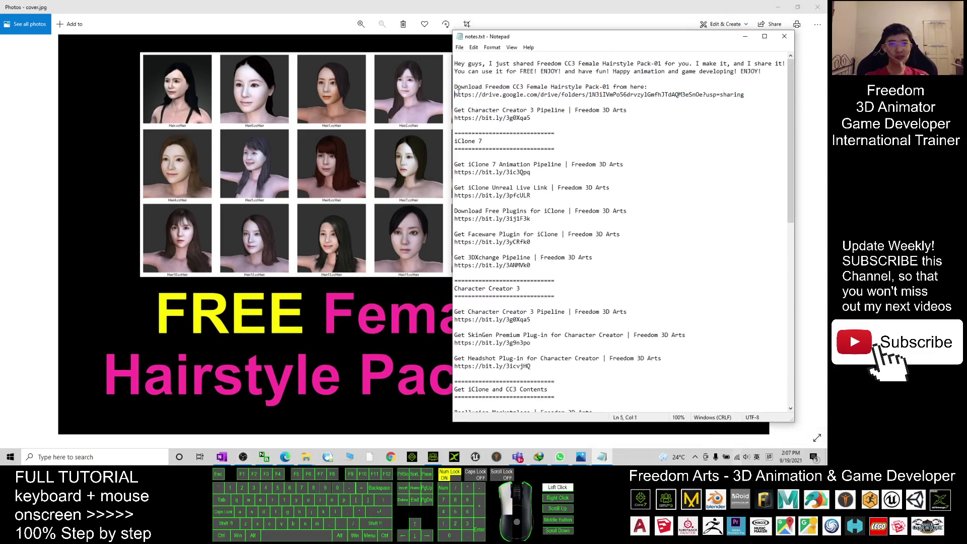
left_click(485, 87)
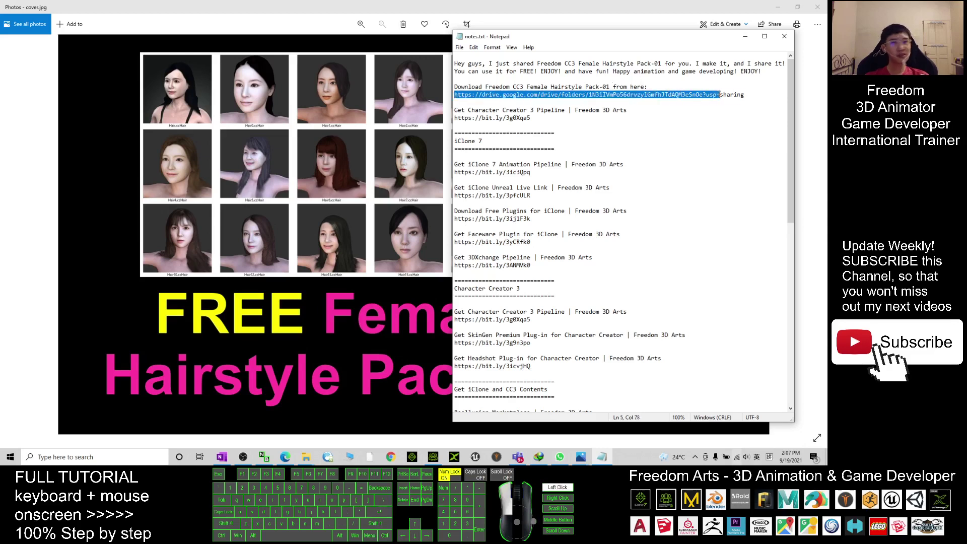
left_click_drag(455, 94, 745, 94)
left_click(630, 110)
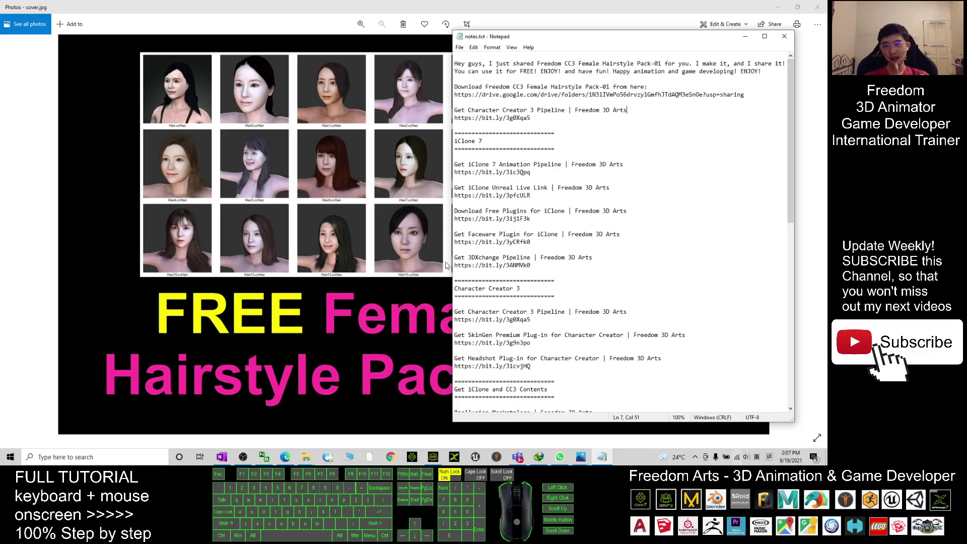
left_click(285, 456)
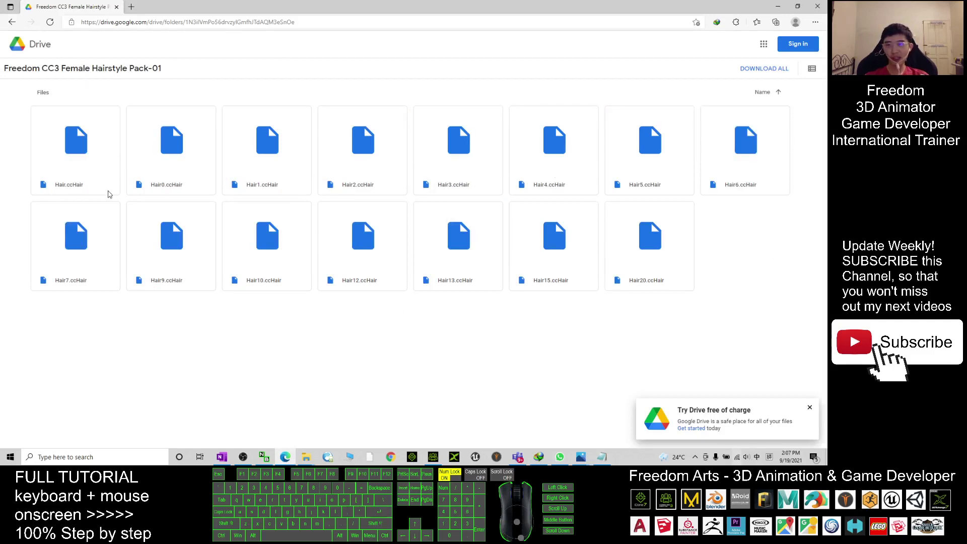
Step: Dismiss the Drive promo and preview the Hair.ccHair file a few times
left_click(809, 409)
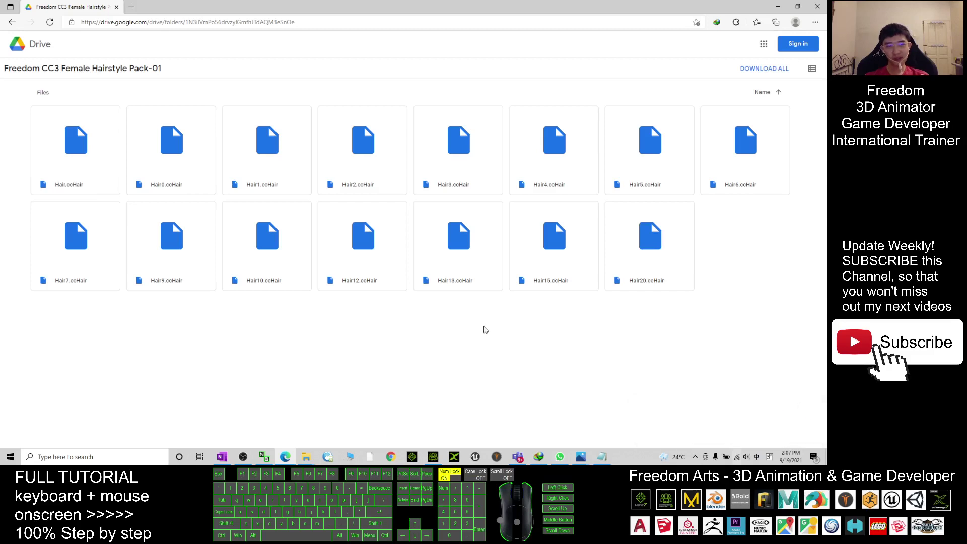
left_click(77, 156)
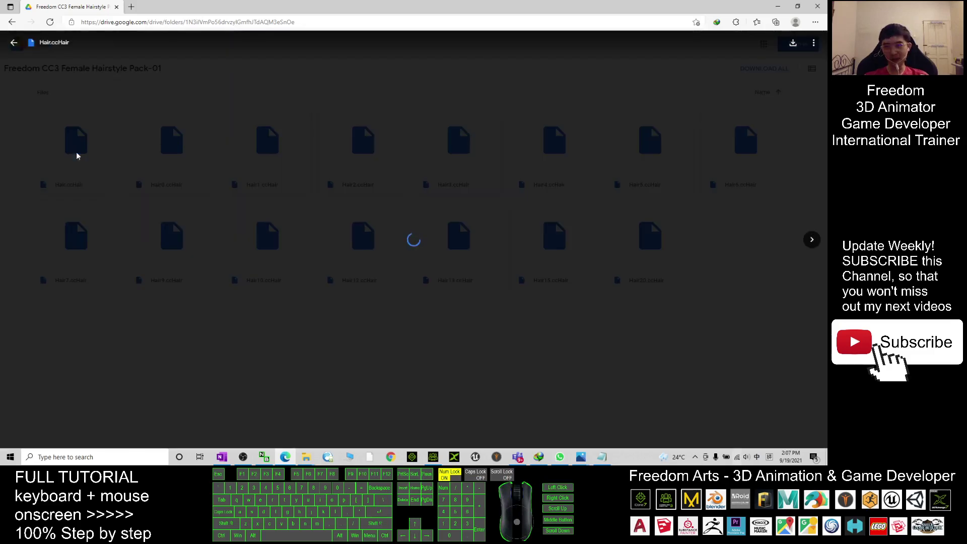
key("Escape")
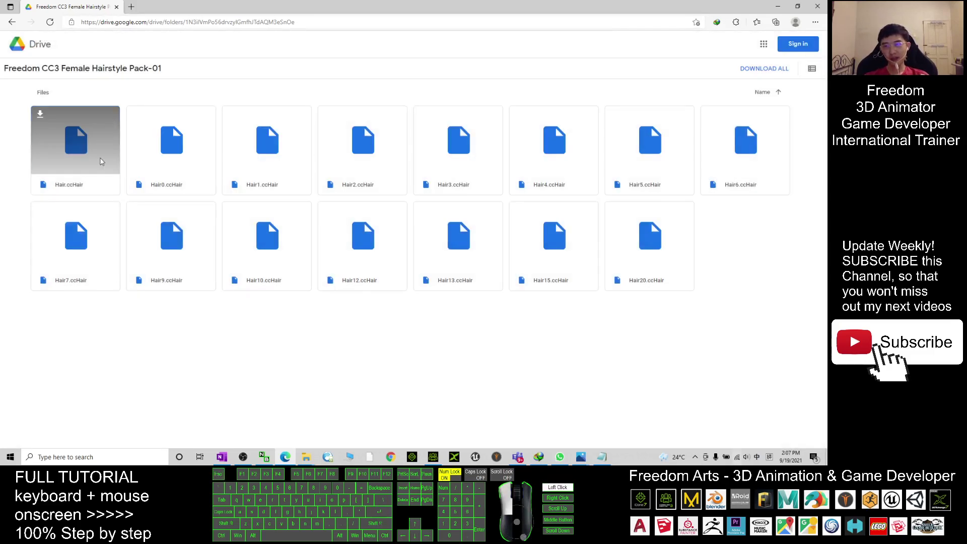
double_click(99, 159)
key("Escape")
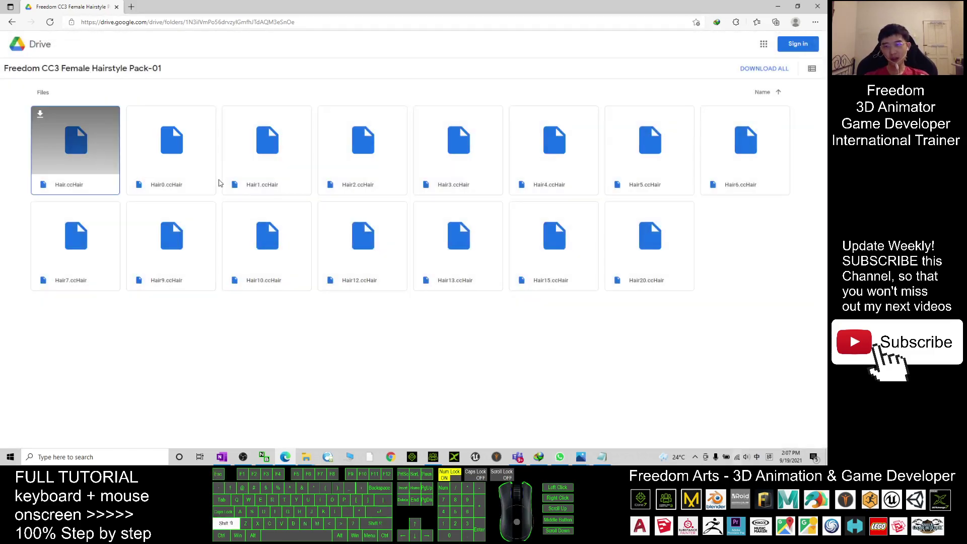
left_click(665, 243)
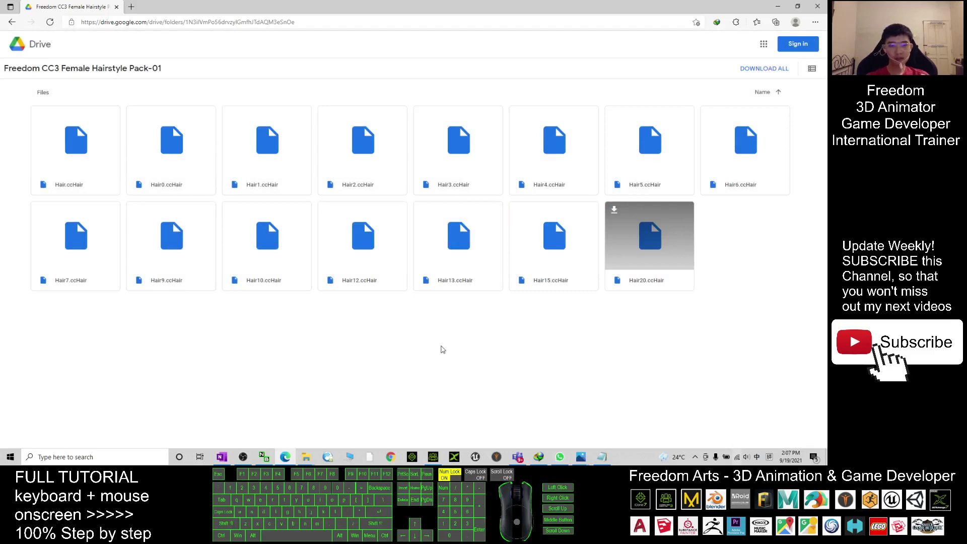
double_click(89, 146)
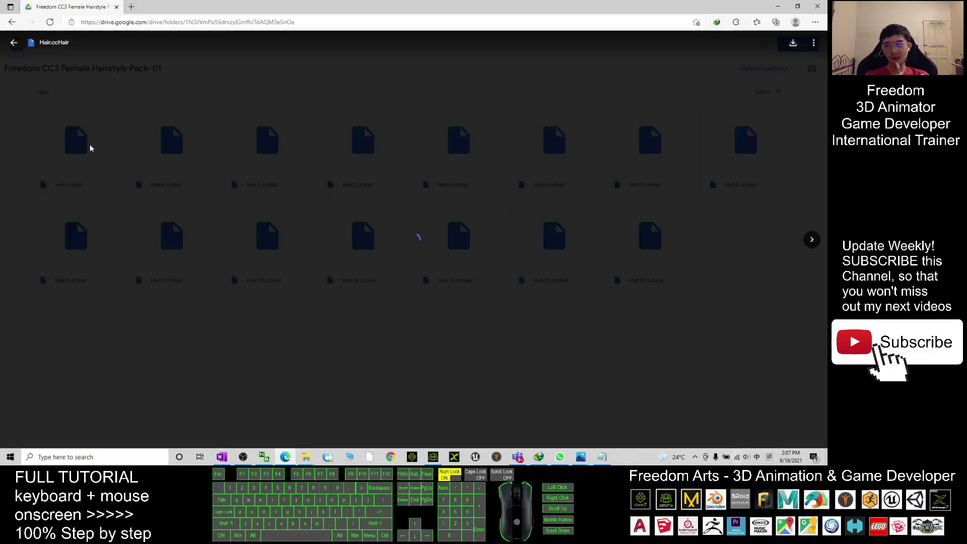
key("Escape")
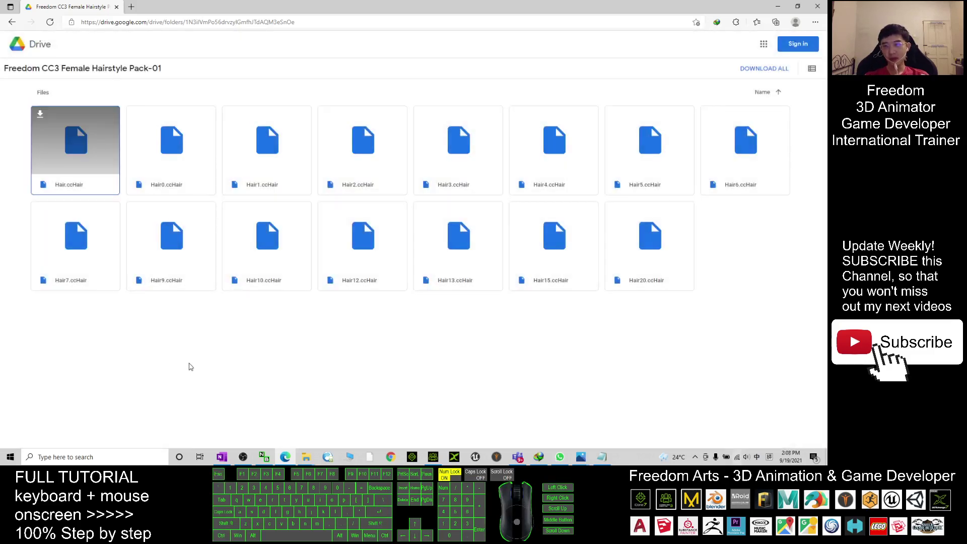
Step: Select the Hair1 and Hair2 ccHair files, then minimize the browser
left_click(265, 142, "ctrl")
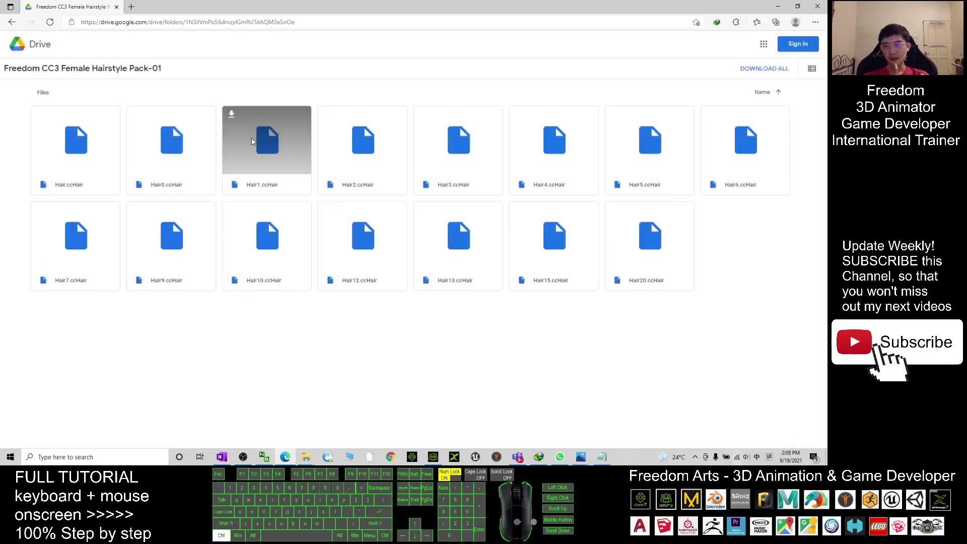
left_click(323, 141)
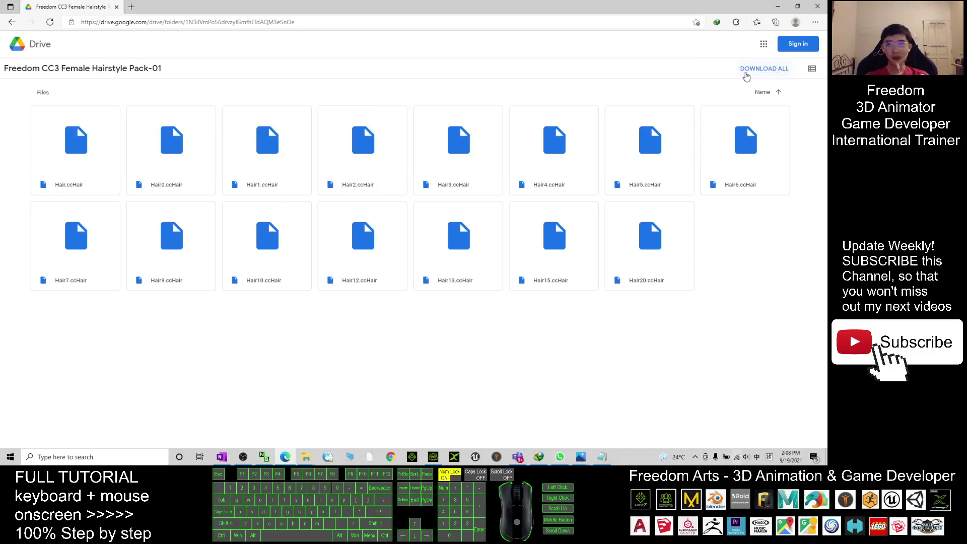
left_click(778, 6)
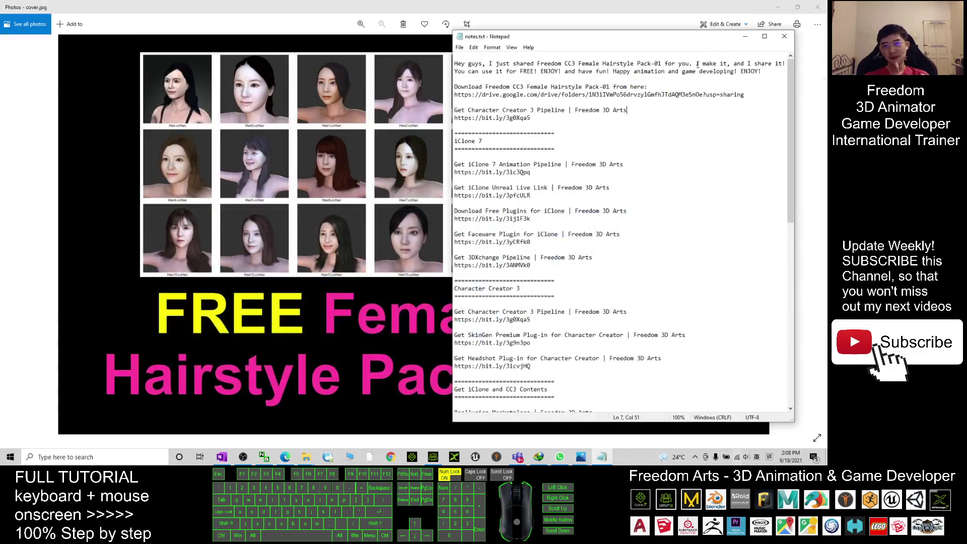
Step: Restore the hair thumbnails folder to a smaller window and return to the bald avatar
left_click(312, 459)
left_click(250, 427)
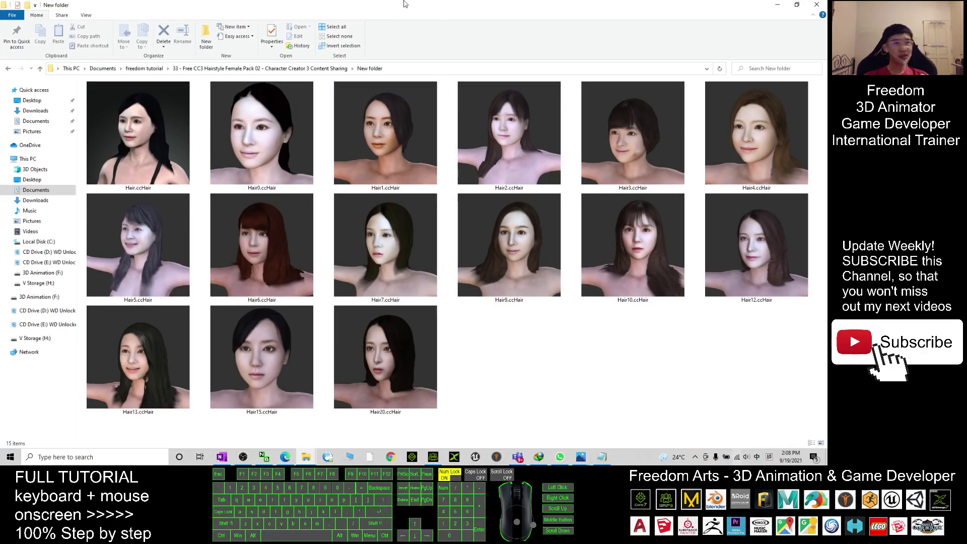
mouse_move(408, 5)
left_mouse_down()
mouse_move(340, 17)
mouse_move(342, 1)
left_mouse_up()
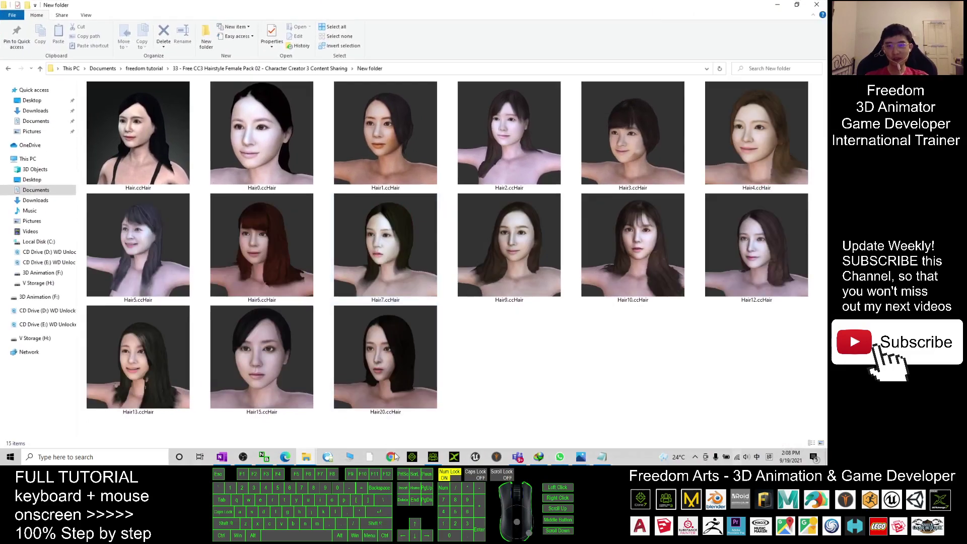
left_click(433, 458)
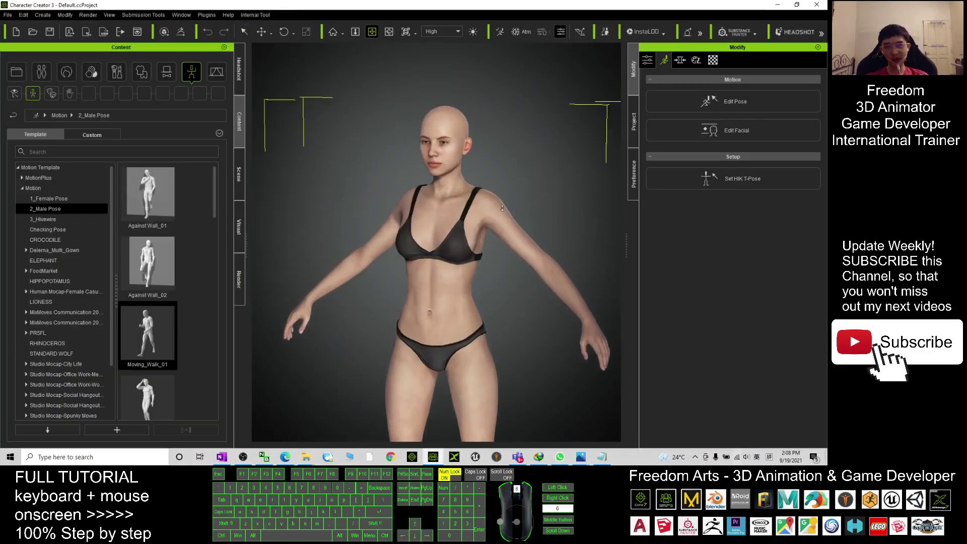
mouse_move(306, 458)
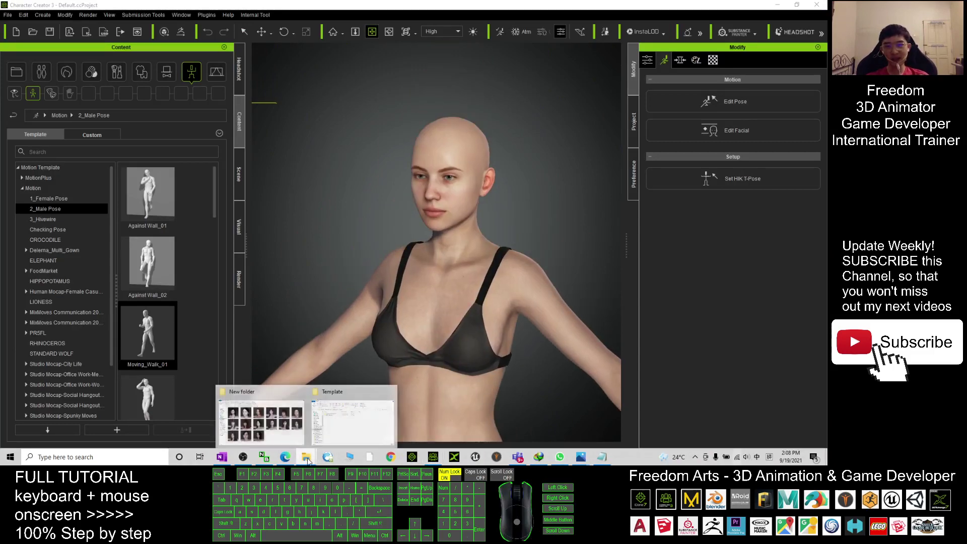
Step: Drag Hair7.ccHair onto the avatar and orbit to a three-quarter view of it
left_click(259, 417)
mouse_move(253, 6)
left_mouse_down()
mouse_move(253, 58)
mouse_move(45, 40)
left_mouse_up()
left_click_drag(199, 308, 470, 185)
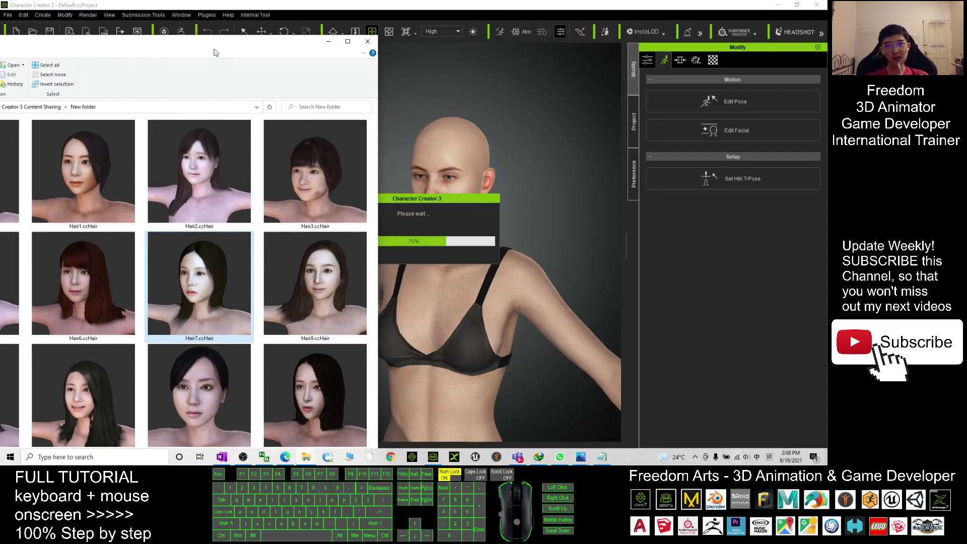
left_click(528, 14)
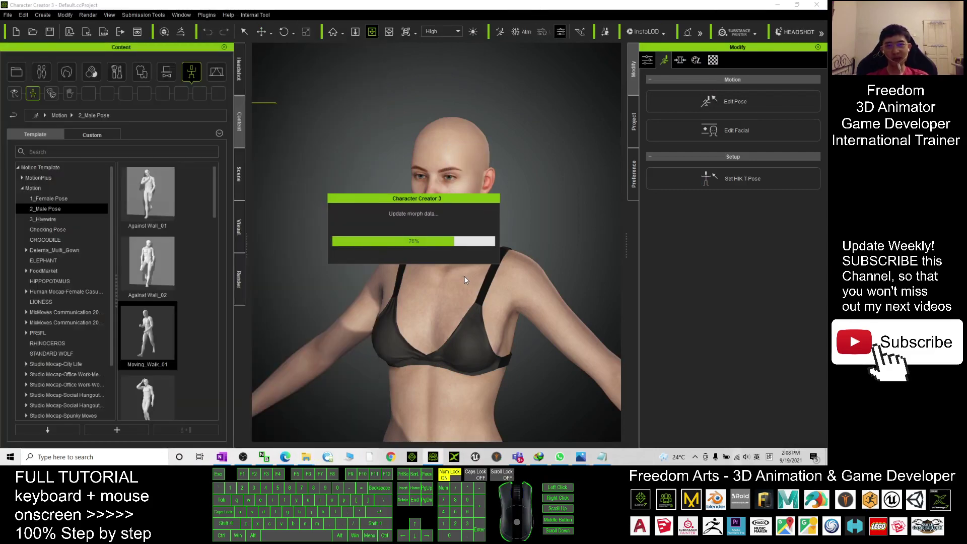
key("c")
left_click_drag(362, 258, 273, 279)
Step: Replace it with the red-brown Hair6.ccHair and orbit to view her right side
left_click(306, 457)
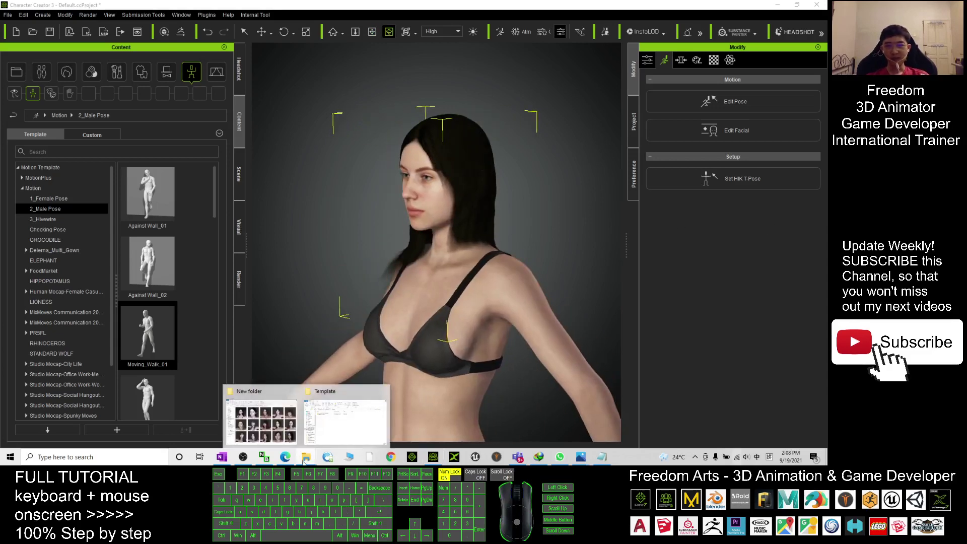
left_click(262, 418)
left_click_drag(83, 289, 412, 207)
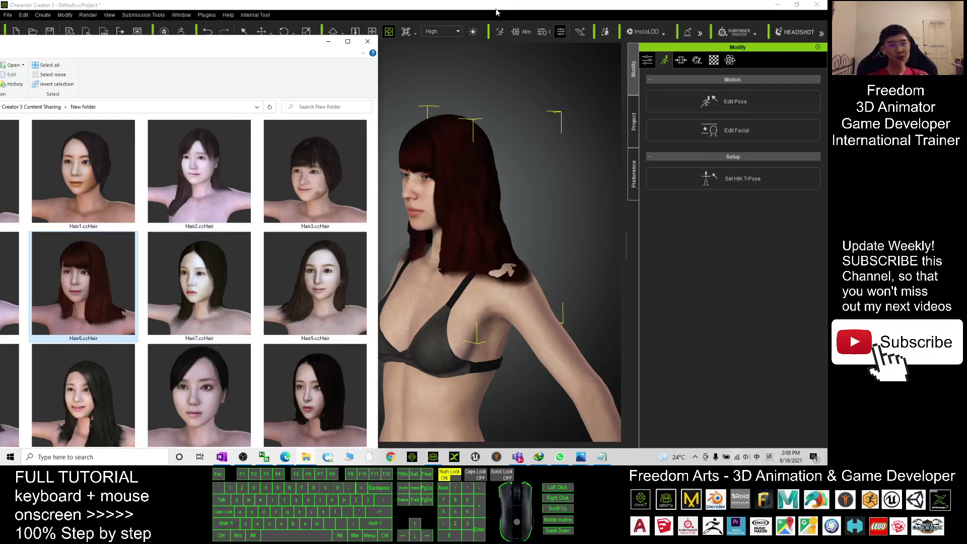
left_click(591, 258)
left_click_drag(592, 259, 487, 208)
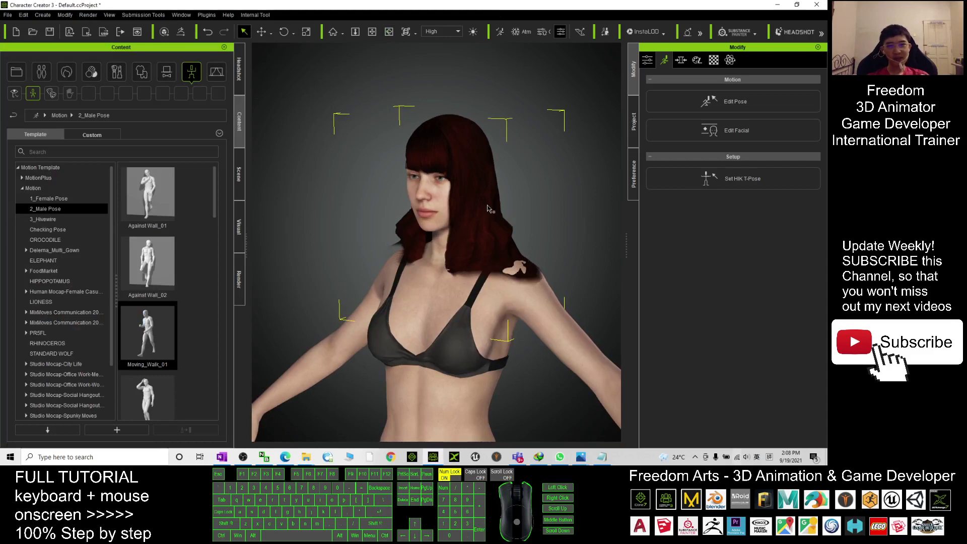
Step: Select the hair and expand Conform in its Modify Attribute tab
left_click(487, 208)
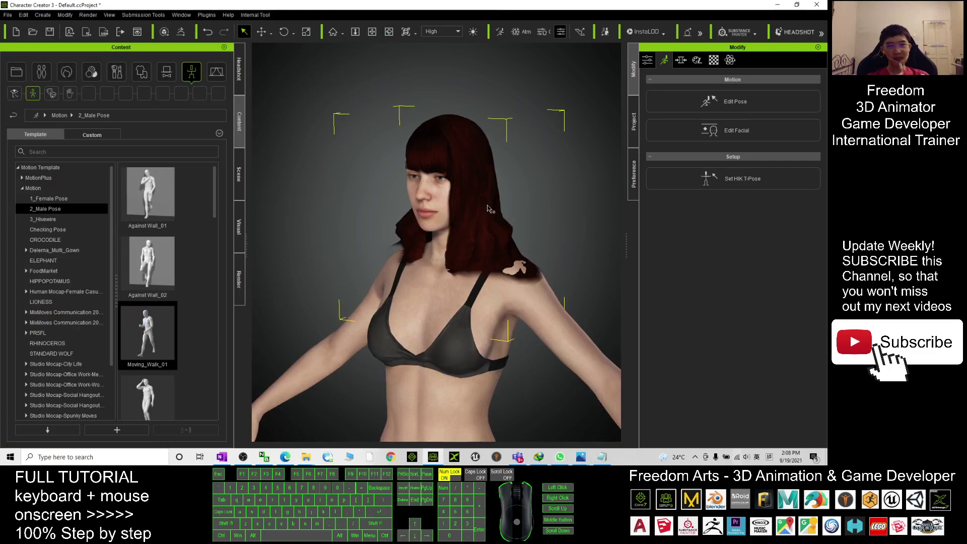
left_click(647, 62)
left_click(731, 220)
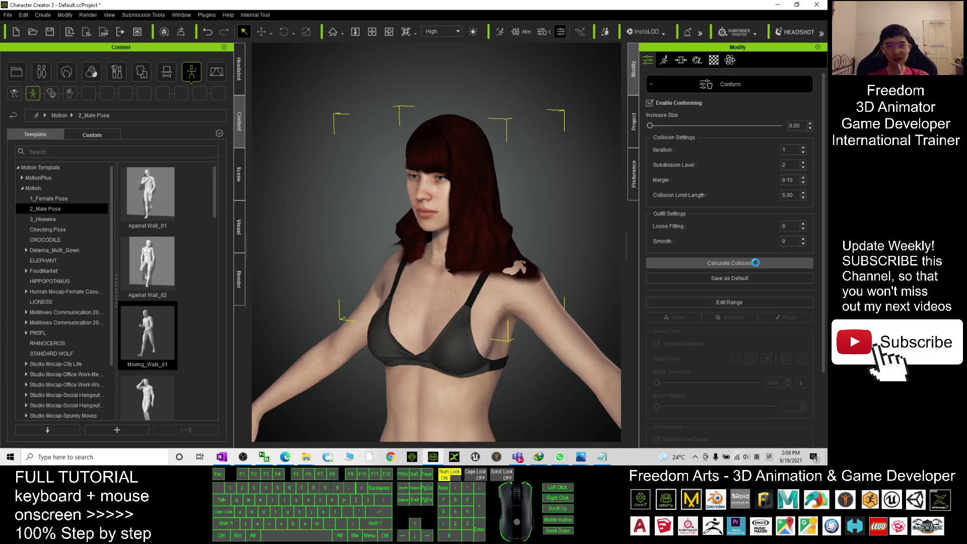
Step: Orbit and zoom the camera to inspect the hair from the side
key("c")
mouse_move(542, 222)
left_mouse_down()
mouse_move(493, 281)
mouse_move(664, 200)
mouse_move(520, 136)
mouse_move(438, 169)
left_mouse_up()
scroll(520, 136, "up", 3)
scroll(438, 169, "up", 2)
scroll(449, 227, "down", 3)
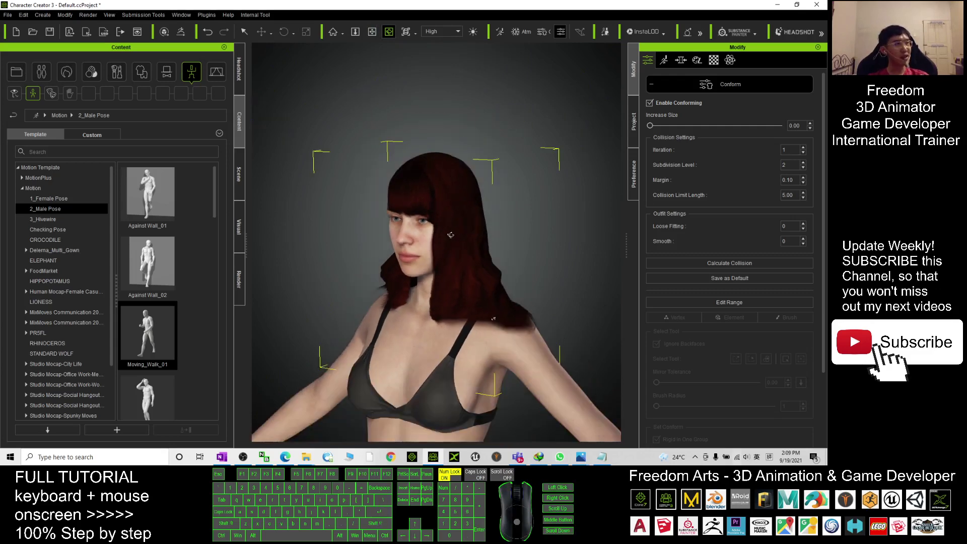
scroll(428, 252, "down", 2)
Step: Orbit and pan to a three-quarter front view with the avatar raised in frame
mouse_move(413, 282)
left_mouse_down()
mouse_move(394, 296)
mouse_move(458, 292)
mouse_move(448, 307)
left_mouse_up()
scroll(413, 363, "down", 3)
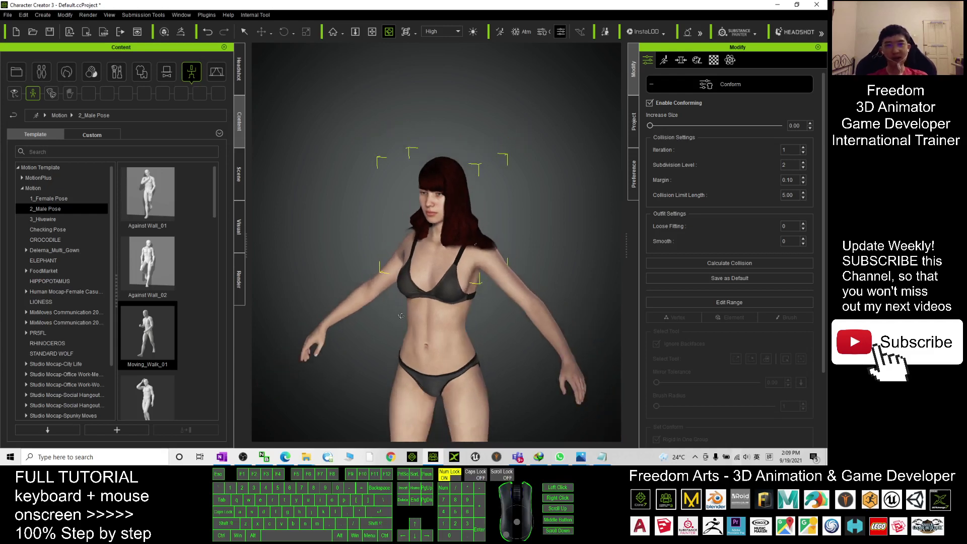
key("x")
mouse_move(413, 363)
left_mouse_down()
mouse_move(413, 282)
mouse_move(168, 240)
left_mouse_up()
key("c")
mouse_move(382, 237)
left_mouse_down()
mouse_move(503, 228)
mouse_move(483, 286)
left_mouse_up()
Step: Zoom in and orbit to a close view framing the head and torso
scroll(503, 228, "up", 3)
scroll(503, 228, "up", 2)
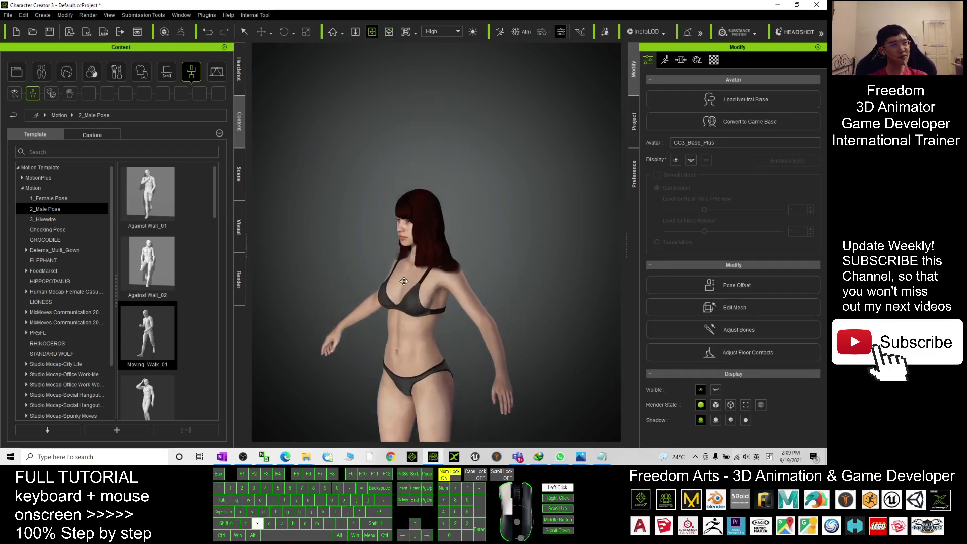
scroll(484, 286, "up", 3)
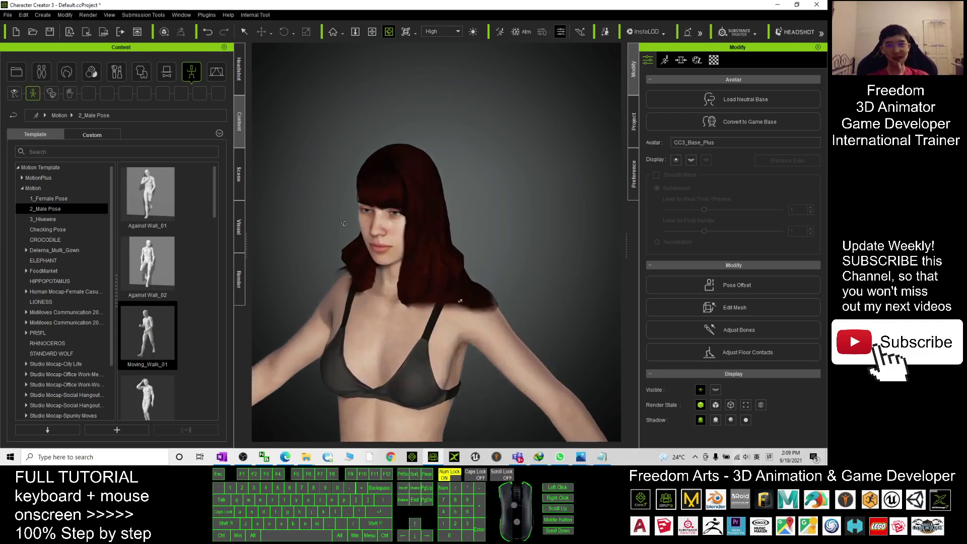
mouse_move(484, 286)
left_mouse_down()
mouse_move(361, 263)
mouse_move(467, 326)
left_mouse_up()
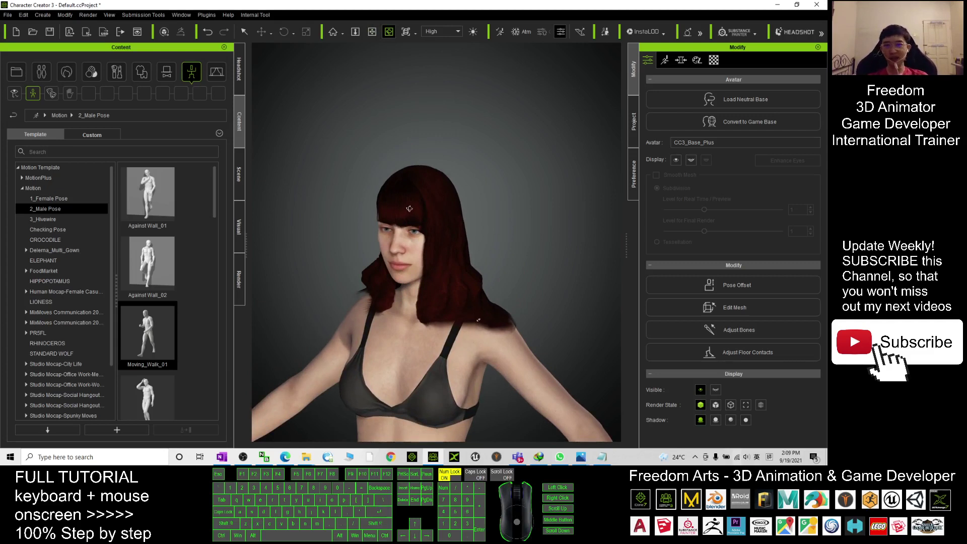
right_click_drag(411, 347, 422, 345)
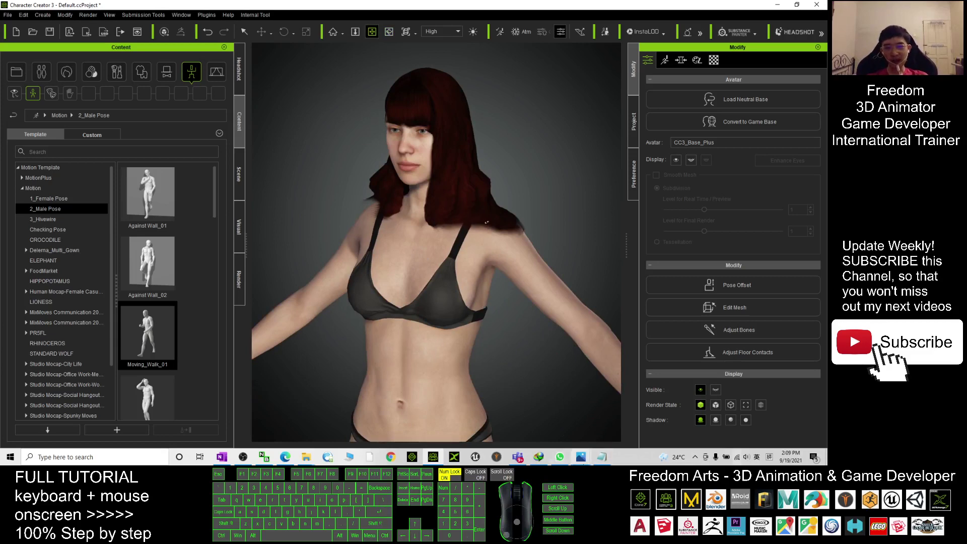
mouse_move(306, 457)
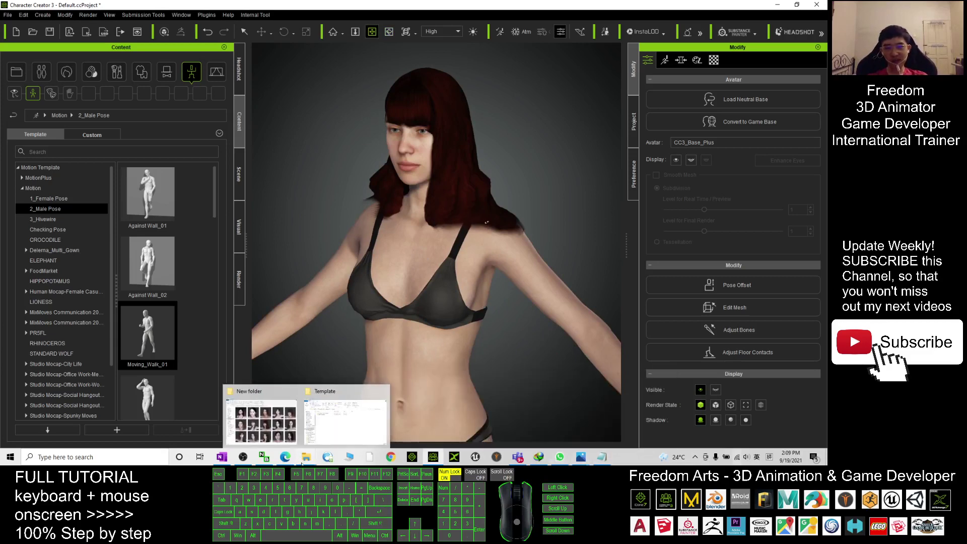
left_click(262, 417)
left_click(348, 41)
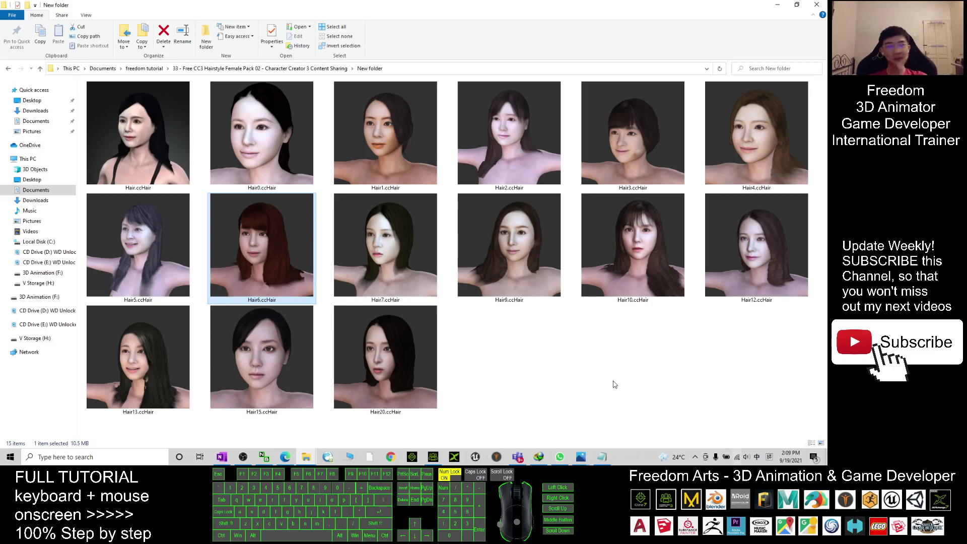
left_click(781, 8)
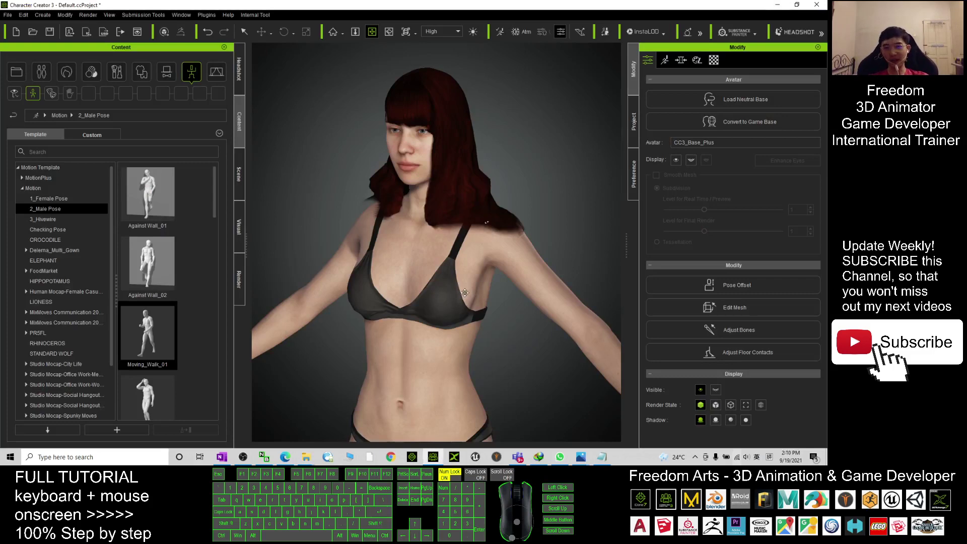